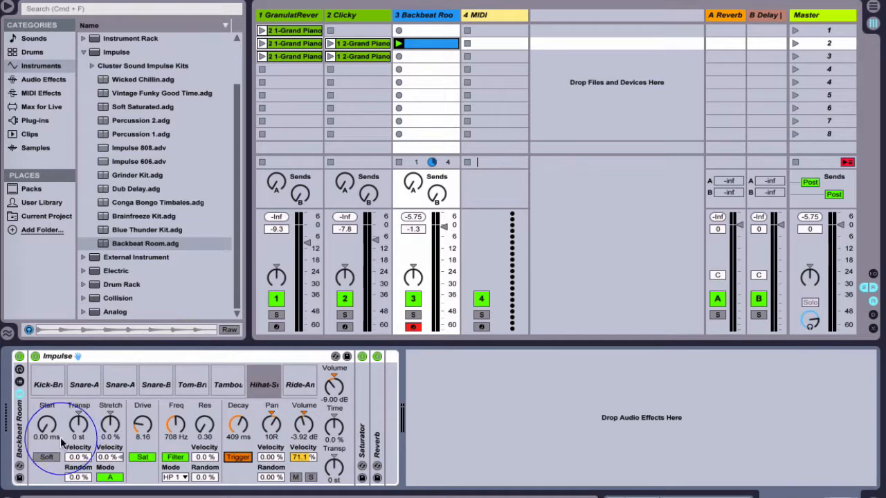
- Collapse the Impulse presets and expand the Drum Hits folder in the Drums category
{"action": "mouse_move", "coordinate": [43, 389]}
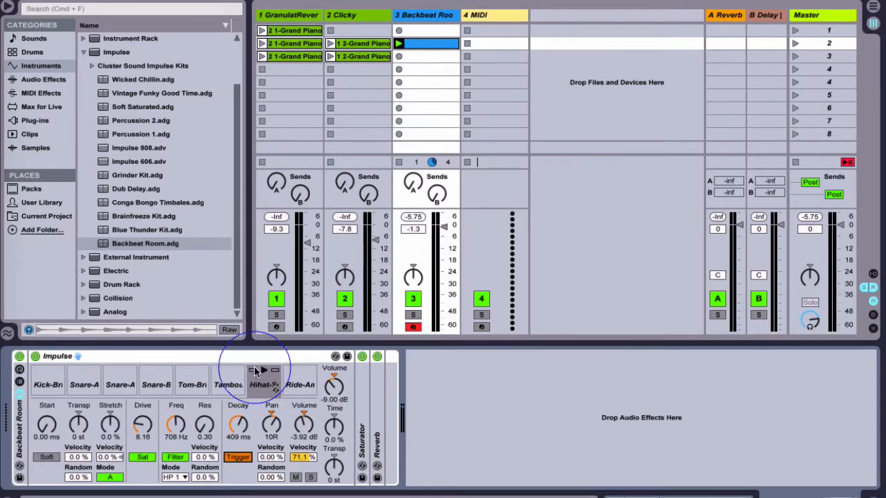
{"action": "left_click", "coordinate": [81, 52]}
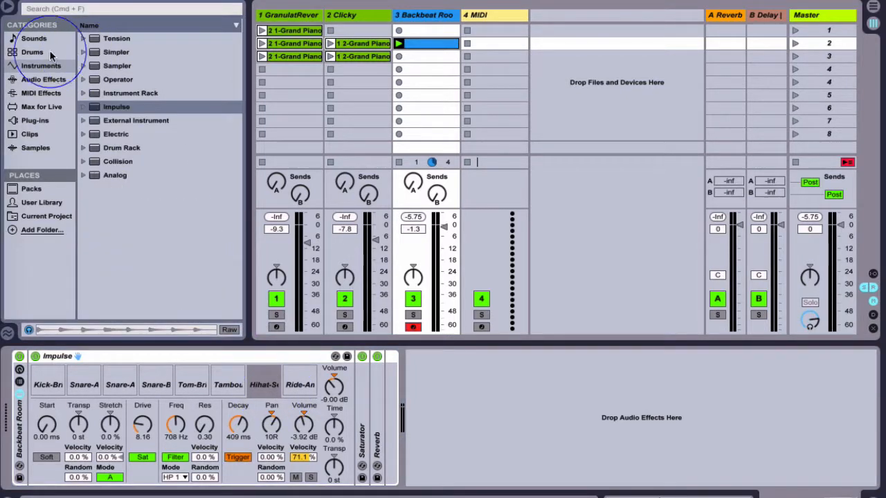
{"action": "left_click", "coordinate": [37, 49]}
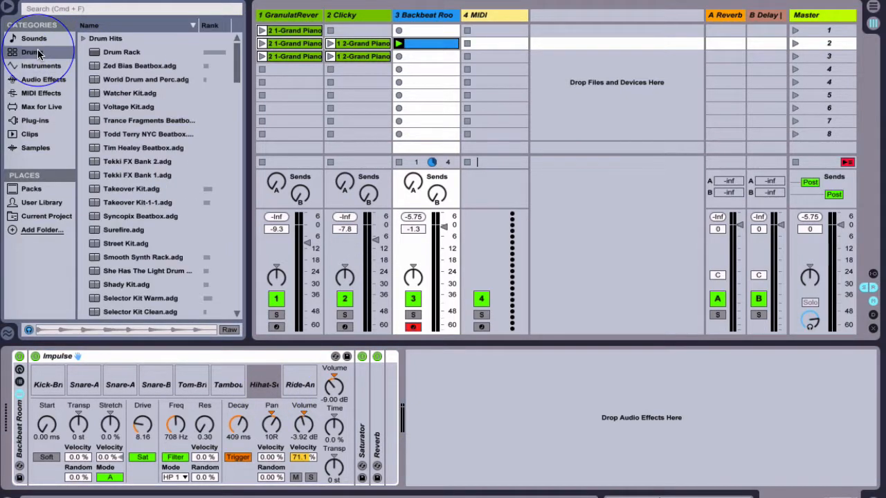
{"action": "left_click", "coordinate": [82, 39]}
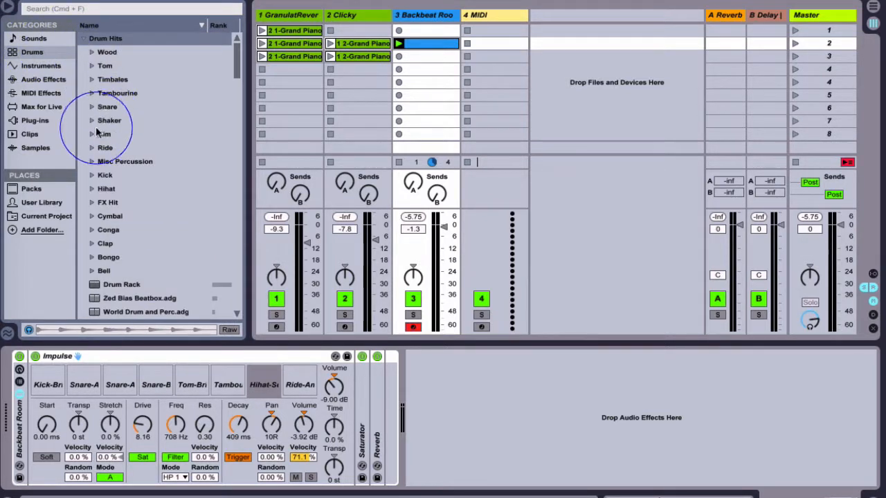
- Replace the Impulse tambourine slot's sample with the first Ride-SessionDry-Stick-Mi... sample from the Ride folder and audition it
{"action": "left_click", "coordinate": [228, 375]}
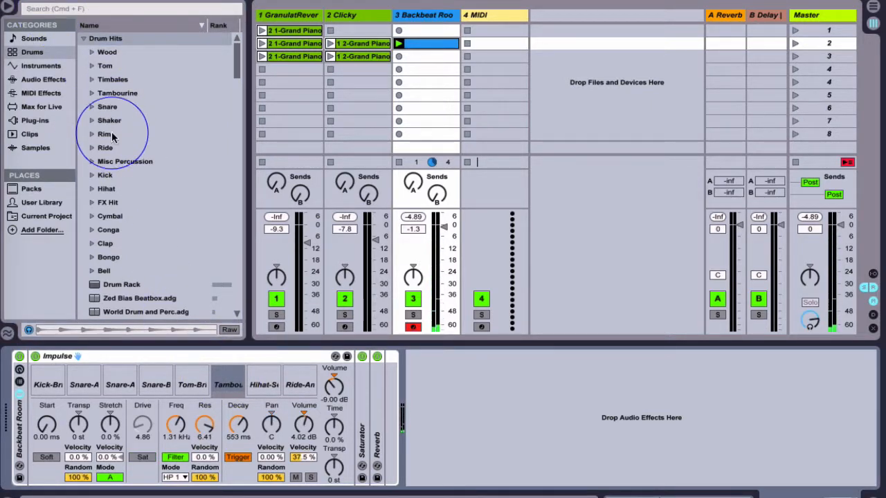
{"action": "left_click", "coordinate": [104, 147]}
{"action": "left_click", "coordinate": [91, 147]}
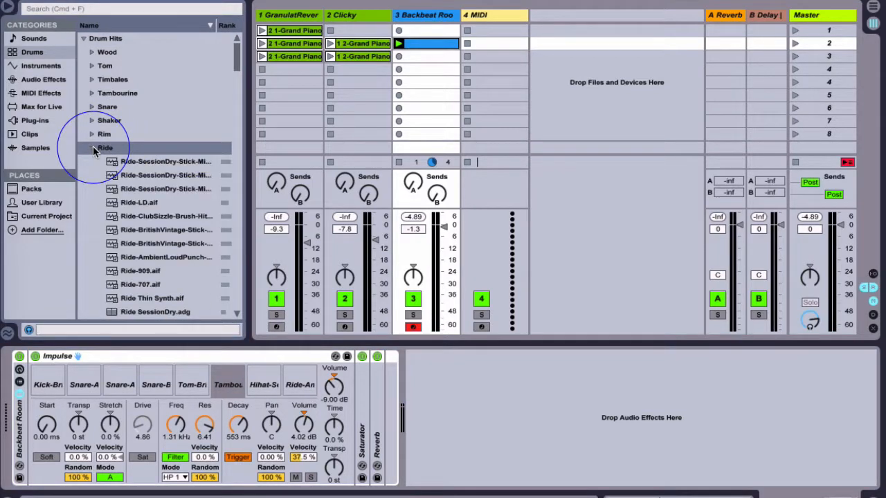
{"action": "left_click", "coordinate": [126, 164]}
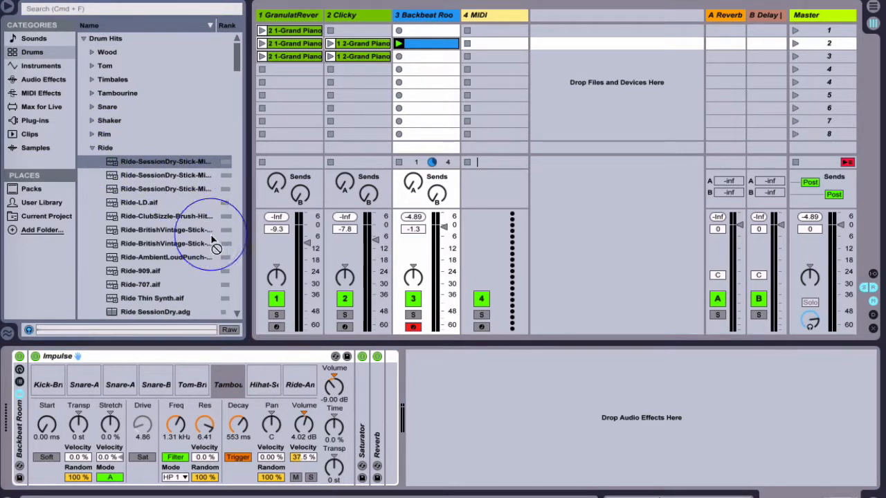
{"action": "left_click_drag", "start_coordinate": [228, 389], "coordinate": [229, 386]}
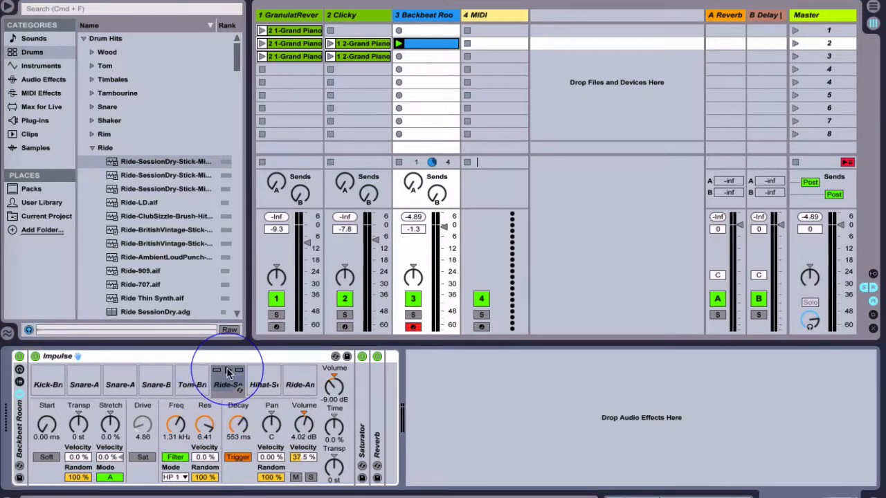
{"action": "left_click", "coordinate": [228, 372]}
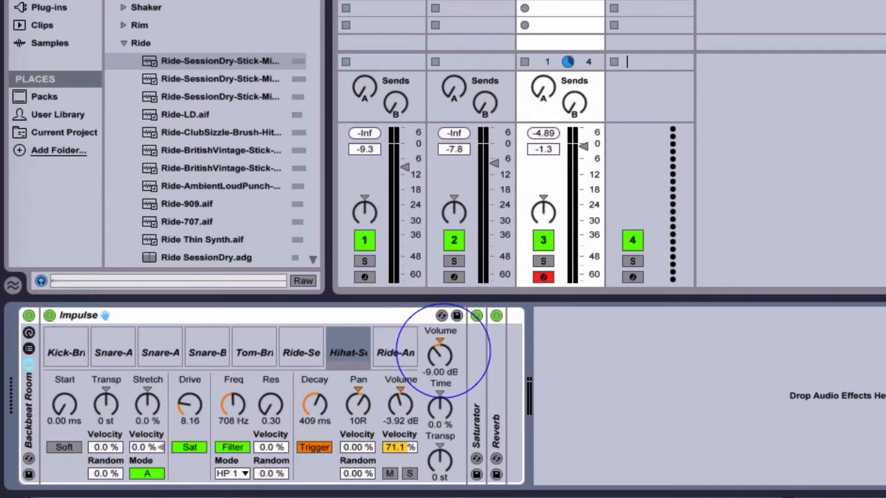
- Examine Impulse's global Volume, Time and Transpose controls
{"action": "left_click", "coordinate": [444, 353]}
{"action": "left_click", "coordinate": [447, 404]}
{"action": "left_click", "coordinate": [441, 460]}
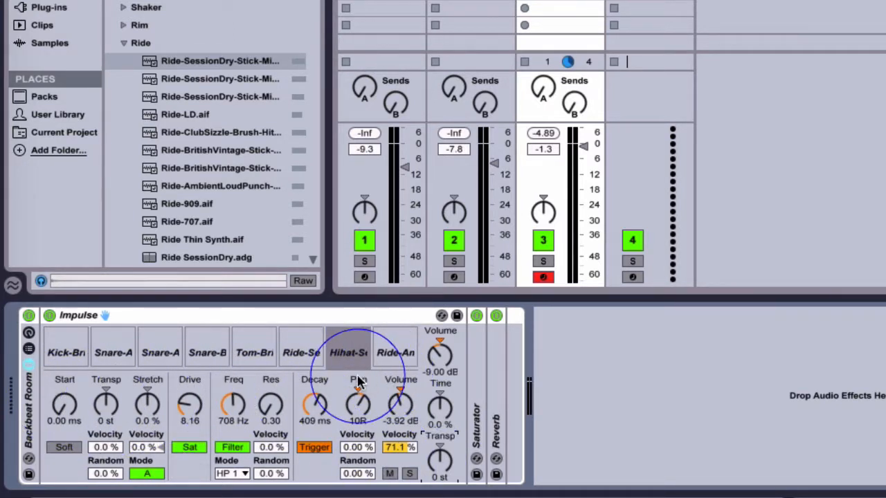
- Show the kick slot's settings, and return to the hi-hat slot and audition its sample
{"action": "left_click", "coordinate": [64, 353]}
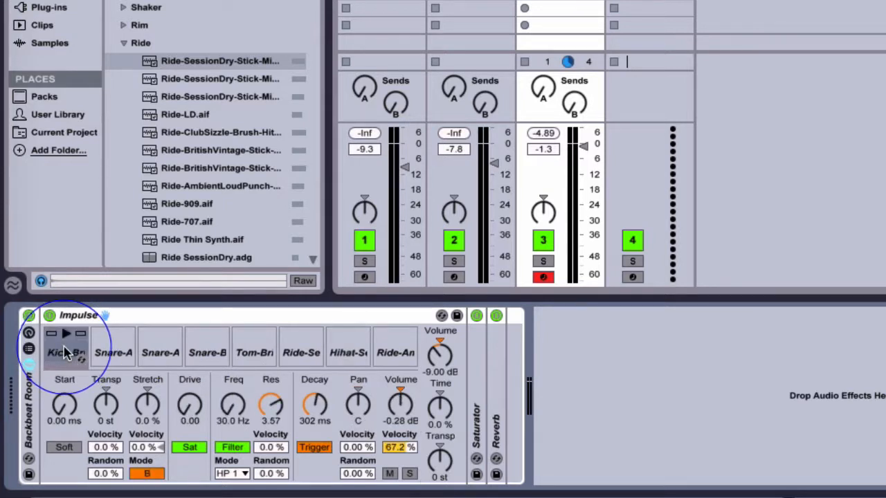
{"action": "left_click", "coordinate": [350, 344]}
{"action": "left_click", "coordinate": [350, 335]}
{"action": "left_click", "coordinate": [349, 335]}
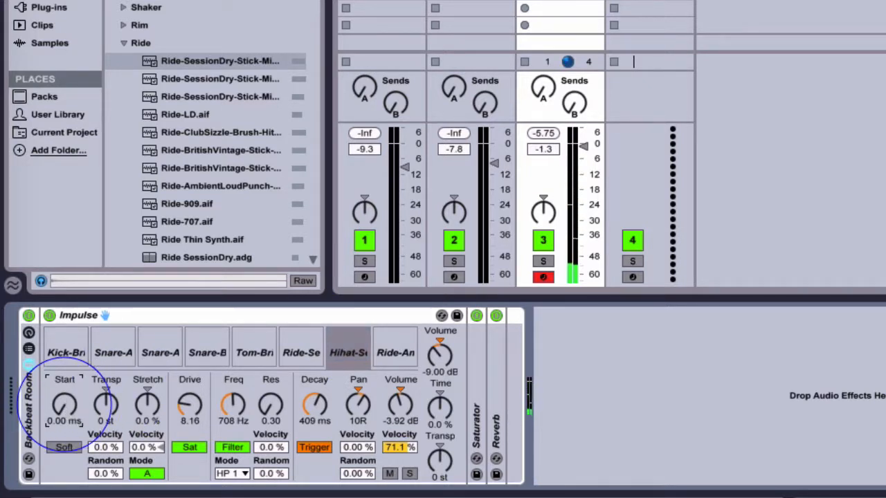
- Try a later sample start on the hi-hat slot, such as 39.7 ms, and return it to 0.00 ms
{"action": "left_click_drag", "start_coordinate": [66, 405], "coordinate": [65, 402]}
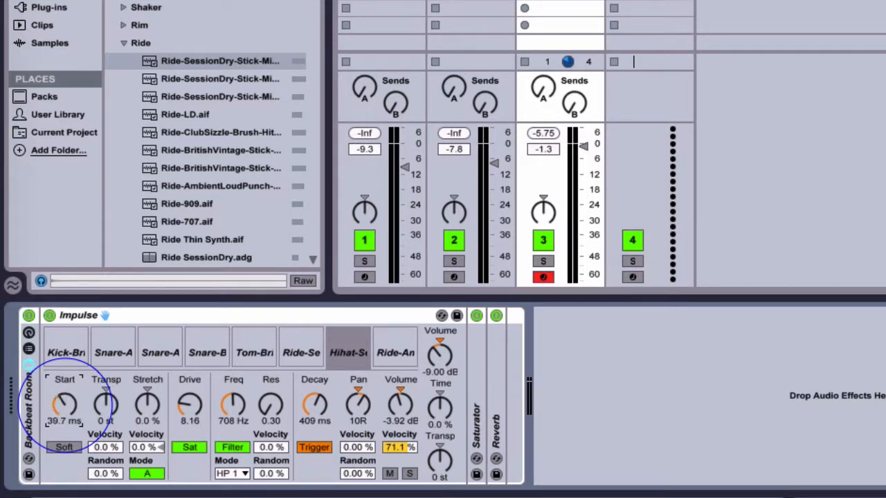
{"action": "left_click_drag", "start_coordinate": [66, 405], "coordinate": [66, 395]}
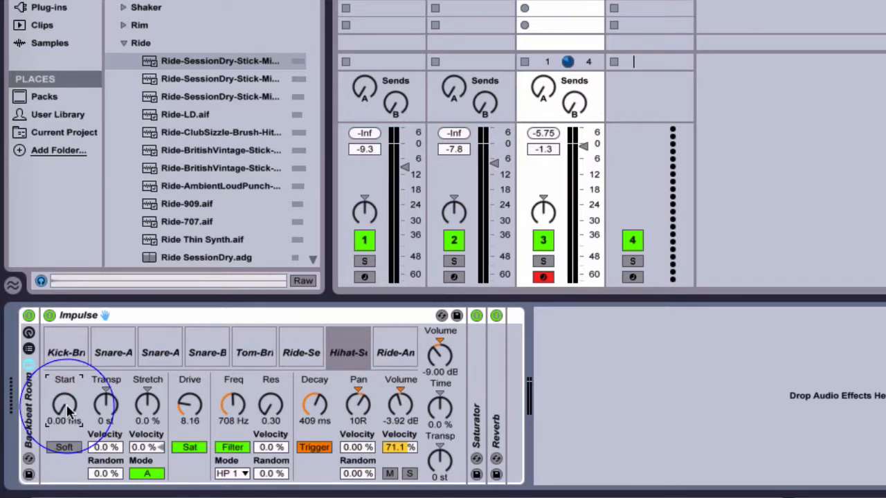
{"action": "mouse_move", "coordinate": [66, 405]}
{"action": "left_mouse_down"}
{"action": "mouse_move", "coordinate": [67, 392]}
{"action": "mouse_move", "coordinate": [69, 411]}
{"action": "left_mouse_up"}
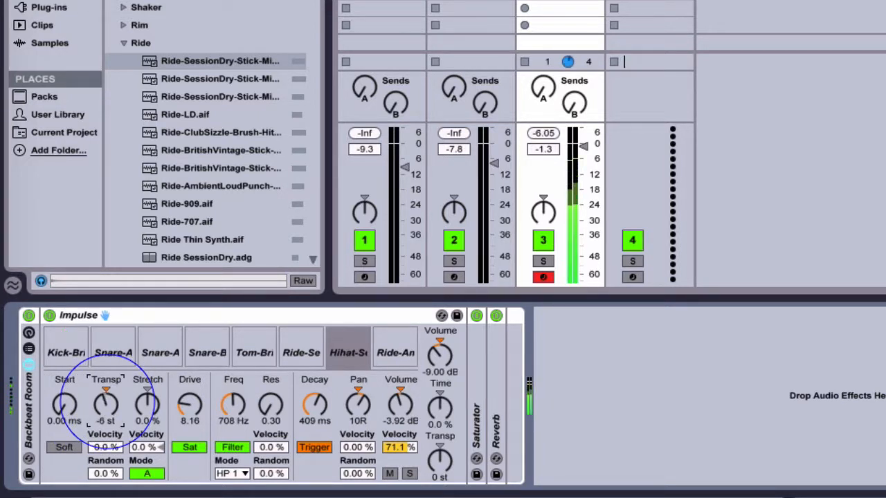
- Transpose the hi-hat up 12 semitones and try 80% velocity modulation of its pitch, returning the modulation to 0%
{"action": "mouse_move", "coordinate": [107, 402]}
{"action": "left_mouse_down"}
{"action": "mouse_move", "coordinate": [108, 422]}
{"action": "mouse_move", "coordinate": [107, 397]}
{"action": "left_mouse_up"}
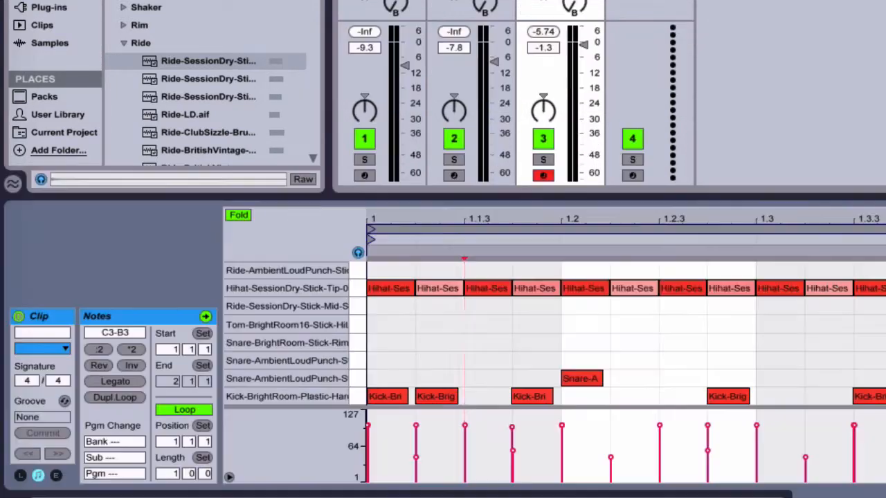
{"action": "left_click_drag", "start_coordinate": [414, 425], "coordinate": [415, 425]}
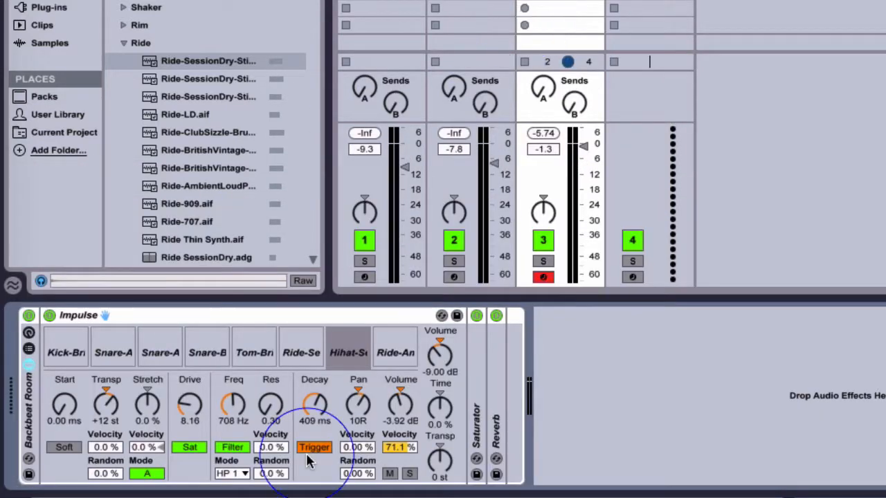
{"action": "left_click", "coordinate": [106, 448]}
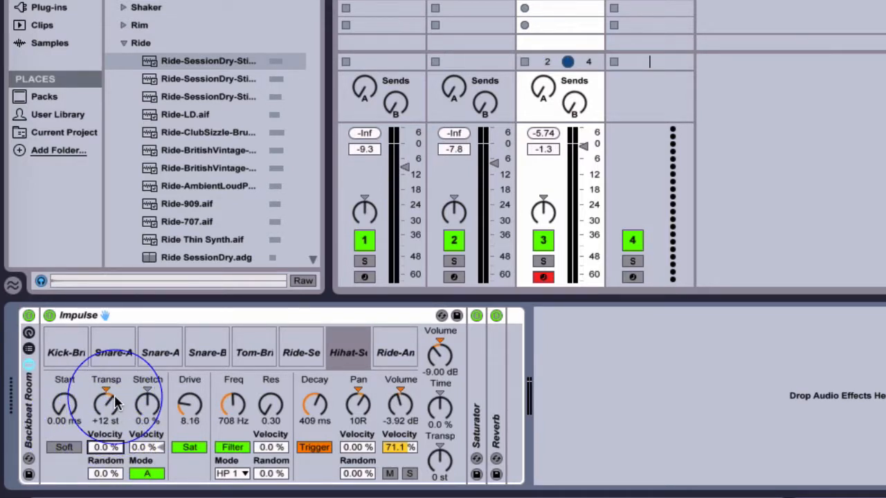
{"action": "left_click_drag", "start_coordinate": [104, 448], "coordinate": [104, 443]}
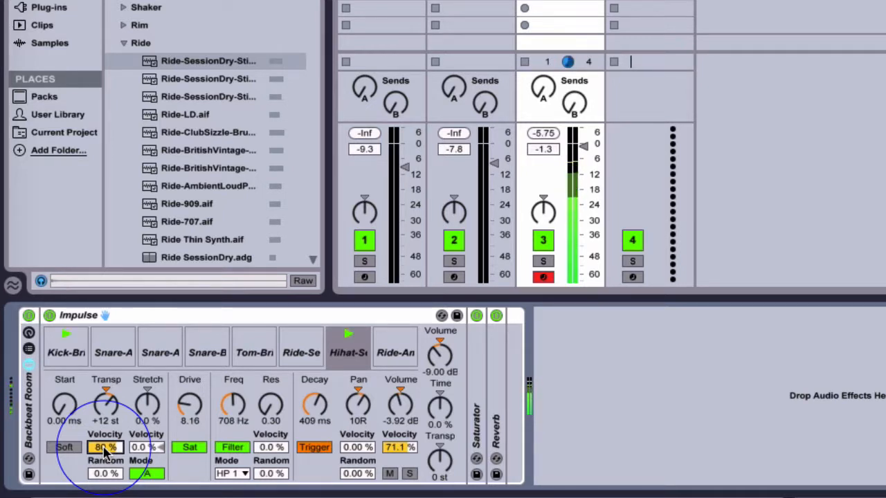
{"action": "mouse_move", "coordinate": [103, 451]}
{"action": "left_mouse_down"}
{"action": "mouse_move", "coordinate": [109, 462]}
{"action": "mouse_move", "coordinate": [111, 447]}
{"action": "left_mouse_up"}
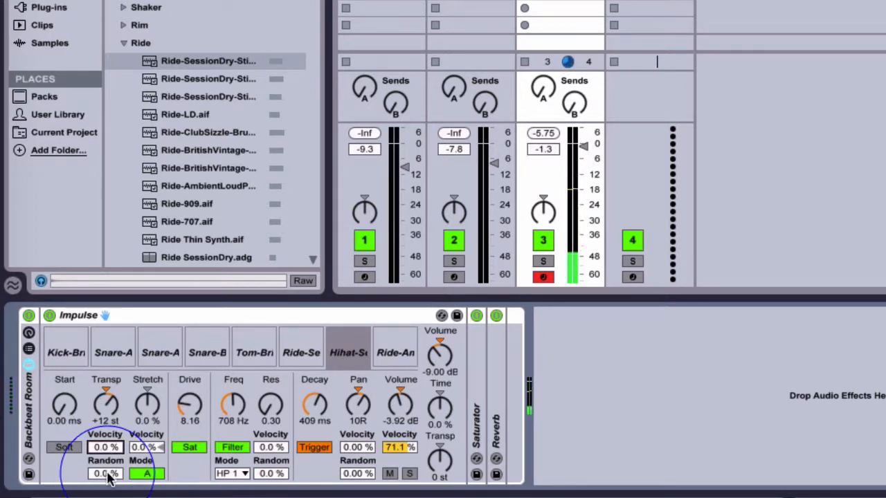
- Try 100% random pitch modulation on the hi-hat, and reset its transposition to 0 st and random amount to 0%
{"action": "left_click_drag", "start_coordinate": [107, 477], "coordinate": [104, 459]}
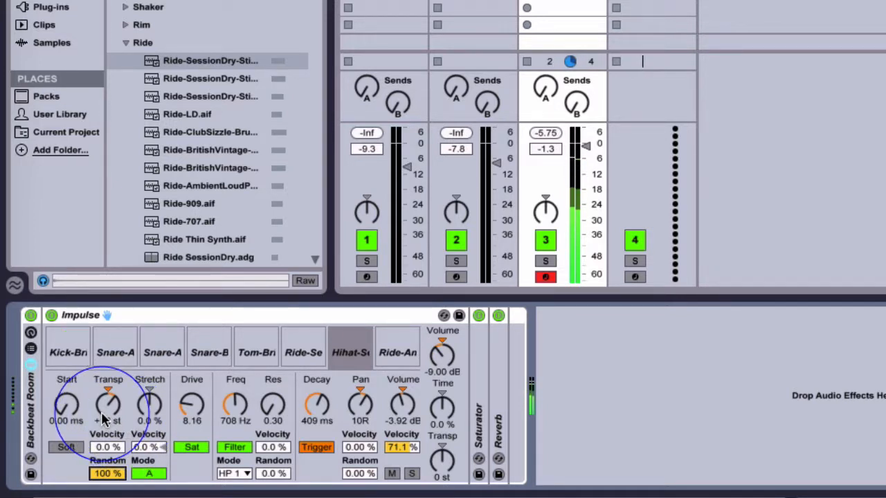
{"action": "mouse_move", "coordinate": [101, 411]}
{"action": "left_mouse_down"}
{"action": "mouse_move", "coordinate": [101, 432]}
{"action": "mouse_move", "coordinate": [101, 402]}
{"action": "left_mouse_up"}
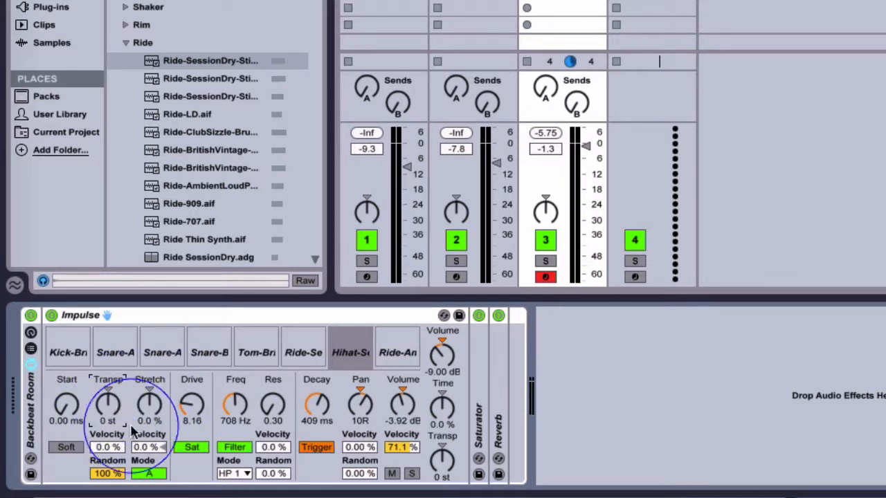
{"action": "double_click", "coordinate": [116, 473]}
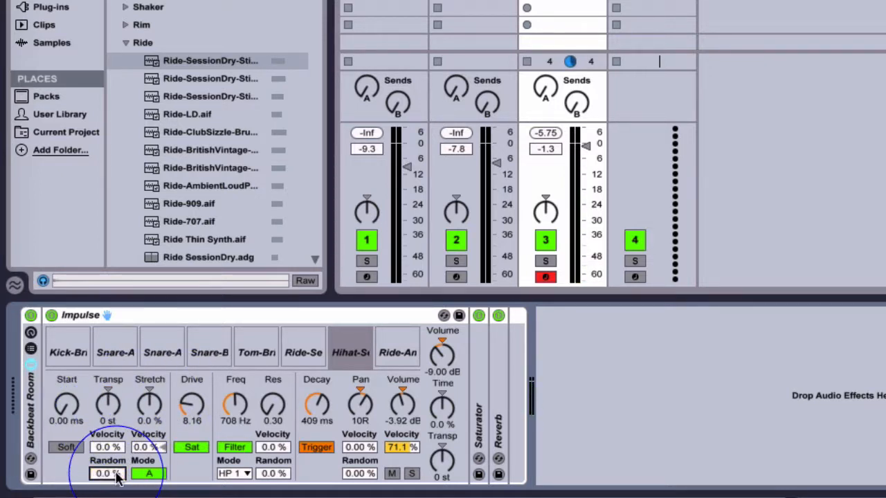
- Reduce the hi-hat's drive to 0.00 and compare its saturation switched off and on
{"action": "left_click", "coordinate": [148, 403]}
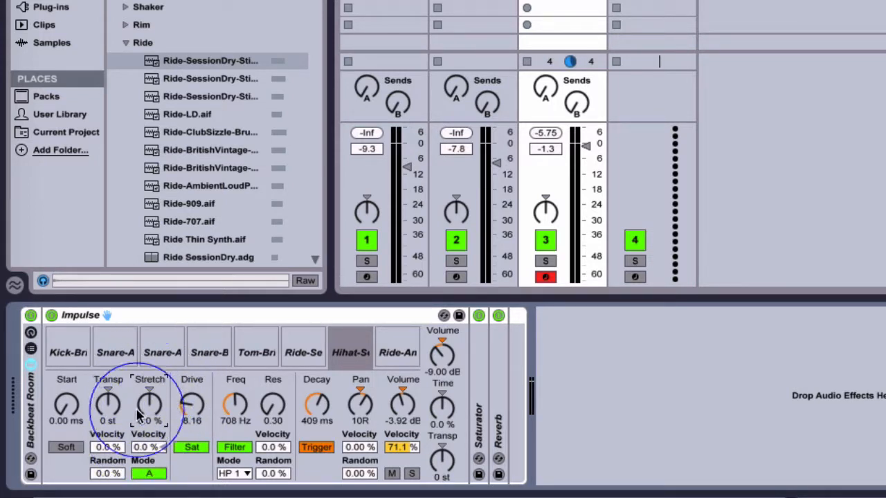
{"action": "mouse_move", "coordinate": [190, 409]}
{"action": "left_mouse_down"}
{"action": "mouse_move", "coordinate": [190, 401]}
{"action": "mouse_move", "coordinate": [192, 422]}
{"action": "left_mouse_up"}
{"action": "left_click", "coordinate": [190, 448]}
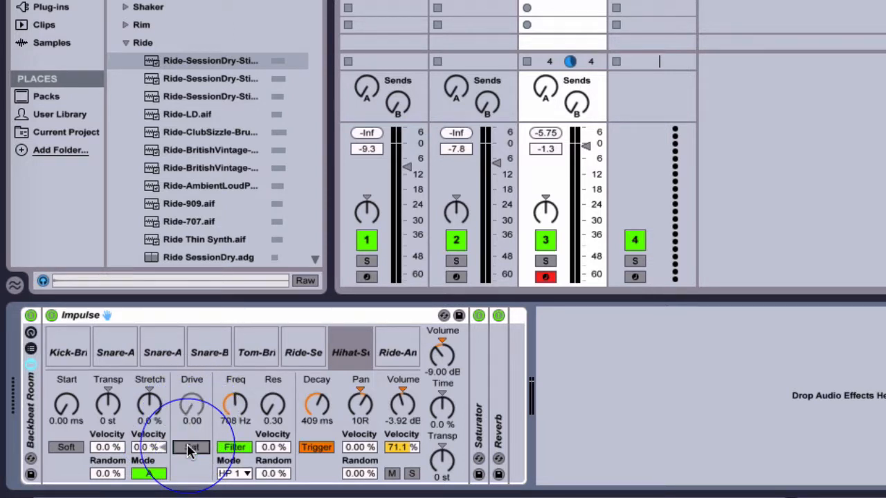
{"action": "left_click", "coordinate": [187, 444]}
{"action": "left_click", "coordinate": [187, 445]}
{"action": "left_click", "coordinate": [187, 445]}
{"action": "left_click", "coordinate": [188, 448]}
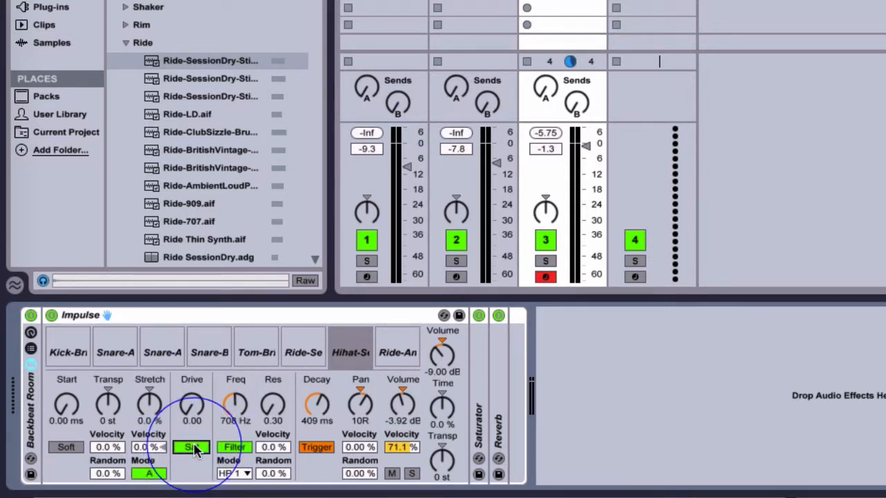
- Set the hi-hat's saturation drive to 12.0 and its stretch to 27% in mode B
{"action": "left_click", "coordinate": [191, 410]}
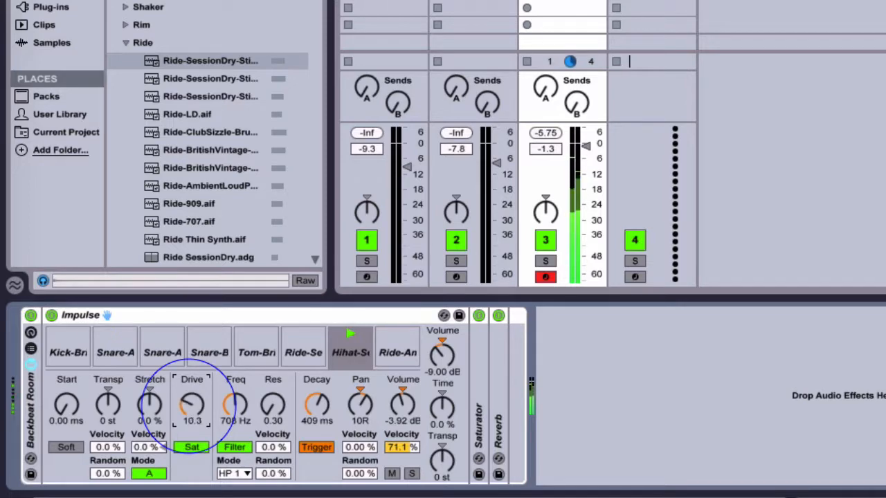
{"action": "left_click_drag", "start_coordinate": [192, 410], "coordinate": [192, 408]}
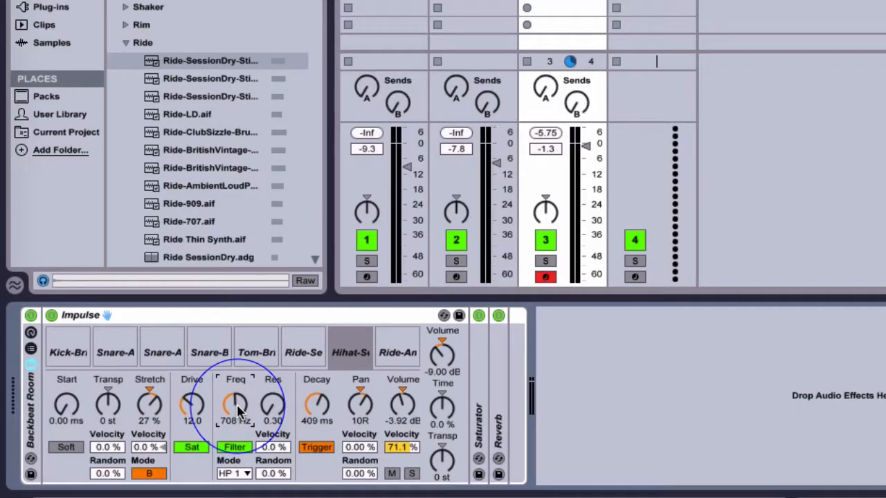
- Select the HP 1 filter mode for the hi-hat, with frequency at 1.68 kHz and resonance at 1.73
{"action": "left_click", "coordinate": [236, 474]}
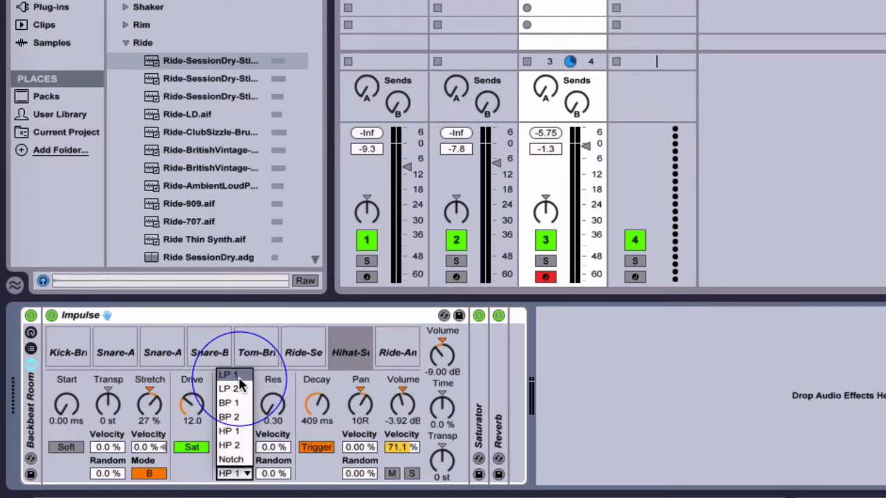
{"action": "left_click", "coordinate": [231, 433]}
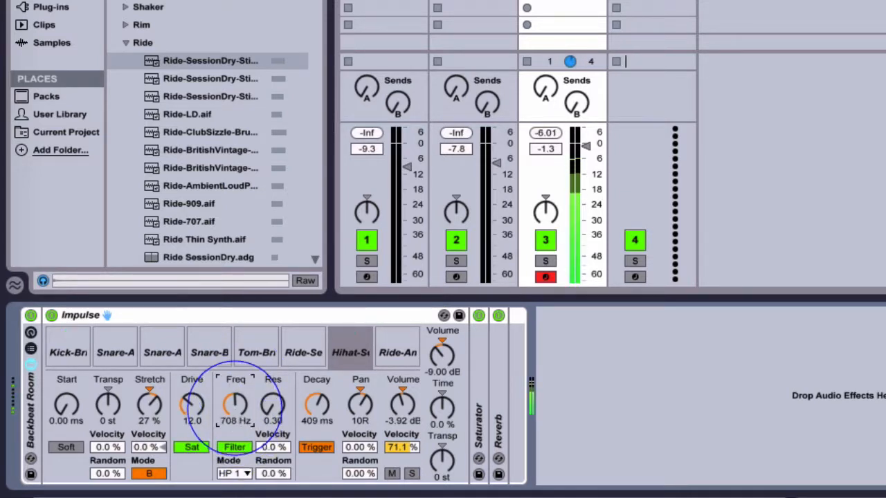
{"action": "left_click_drag", "start_coordinate": [235, 405], "coordinate": [236, 383]}
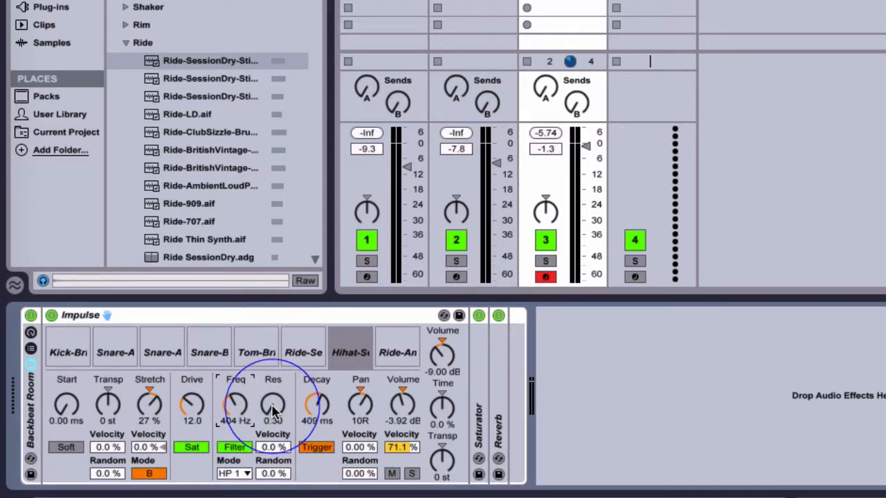
{"action": "key", "text": "space"}
{"action": "left_click_drag", "start_coordinate": [271, 409], "coordinate": [232, 385]}
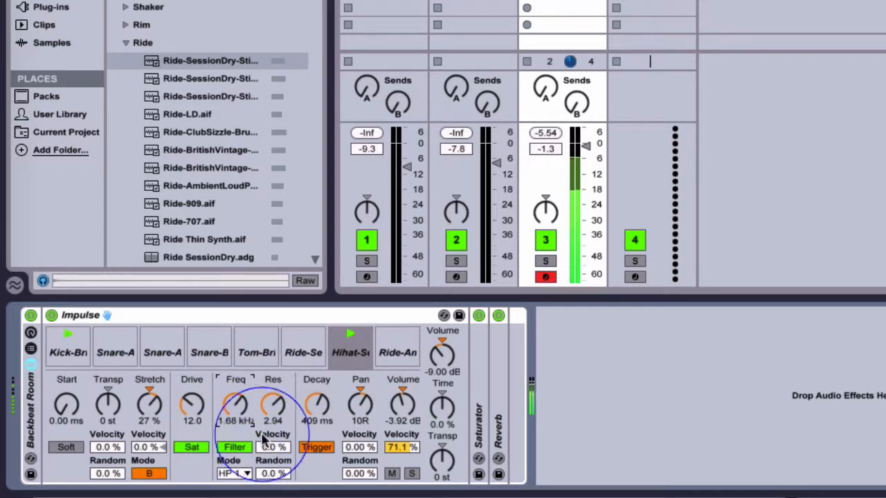
{"action": "left_click_drag", "start_coordinate": [271, 422], "coordinate": [271, 422]}
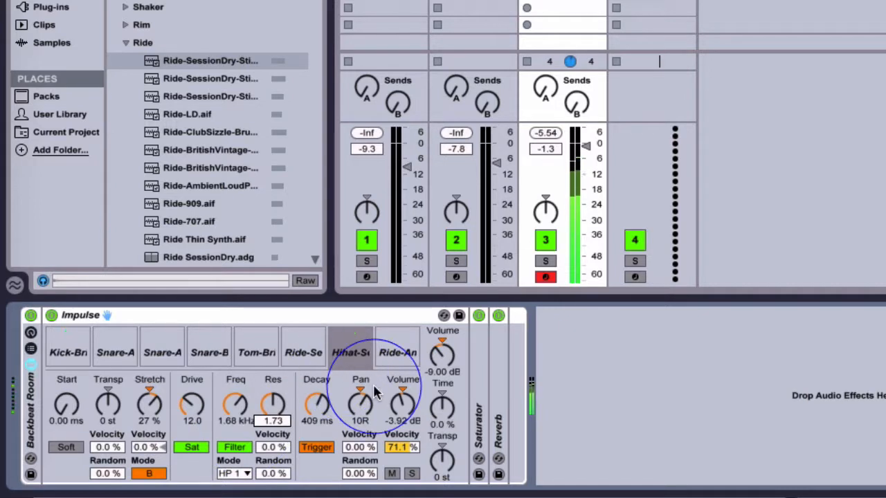
- Shorten the hi-hat's decay to 238 ms, using the Trigger decay mode
{"action": "left_click_drag", "start_coordinate": [328, 396], "coordinate": [313, 405]}
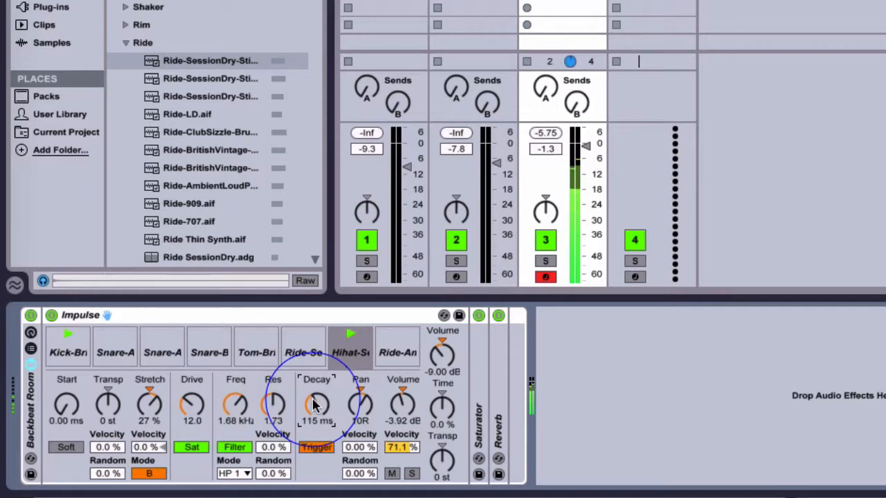
{"action": "left_click", "coordinate": [316, 448]}
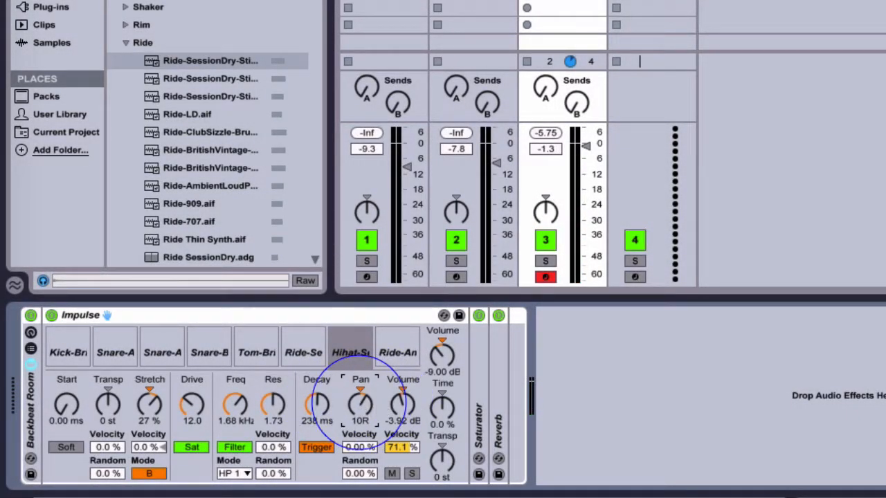
- Set the hi-hat's pan to 1R and its volume to -2.86 dB
{"action": "mouse_move", "coordinate": [356, 400]}
{"action": "left_mouse_down"}
{"action": "mouse_move", "coordinate": [373, 405]}
{"action": "mouse_move", "coordinate": [358, 367]}
{"action": "mouse_move", "coordinate": [354, 394]}
{"action": "left_mouse_up"}
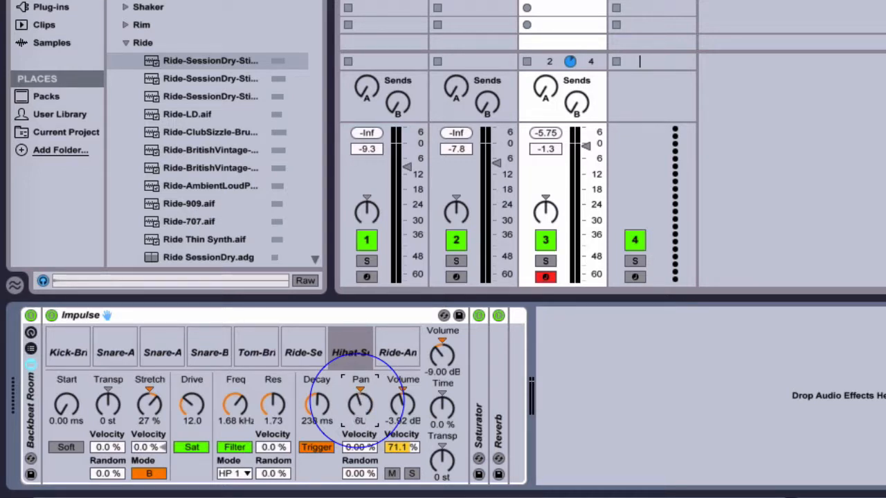
{"action": "mouse_move", "coordinate": [403, 404]}
{"action": "left_mouse_down"}
{"action": "mouse_move", "coordinate": [404, 418]}
{"action": "mouse_move", "coordinate": [403, 402]}
{"action": "left_mouse_up"}
{"action": "key", "text": "ctrl+z"}
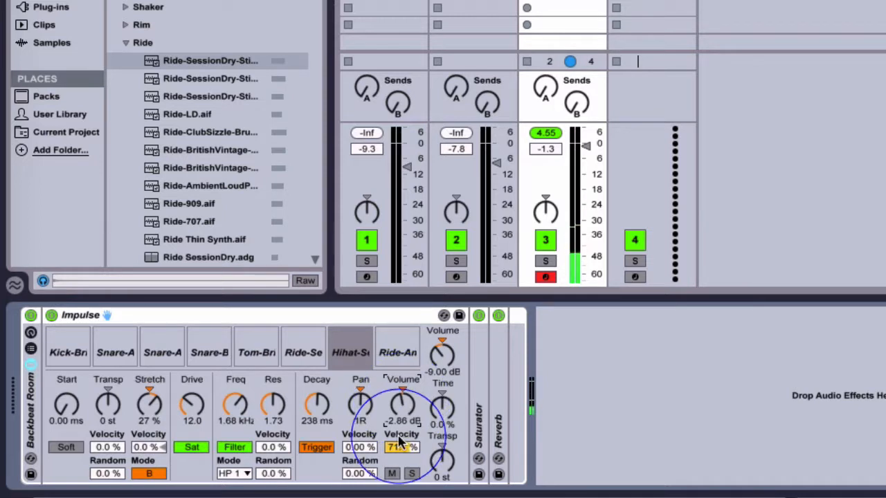
- Toggle mute and solo on the hi-hat slot to compare how each affects playback
{"action": "left_click", "coordinate": [392, 475]}
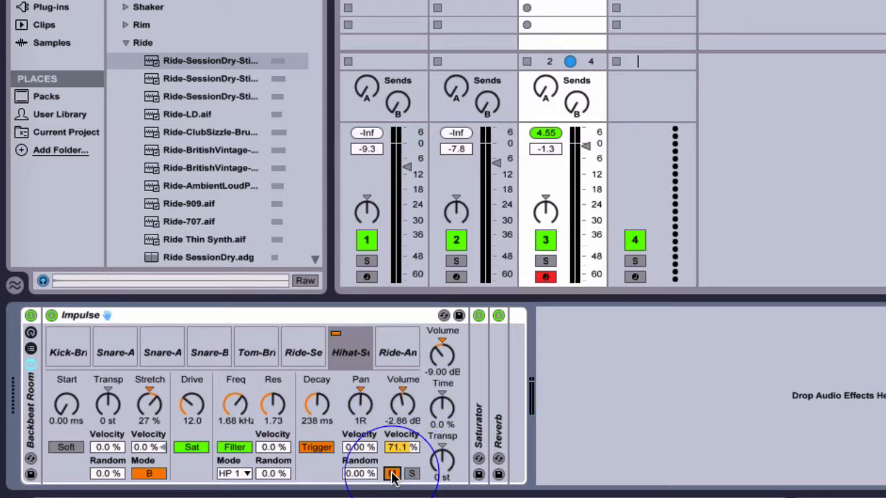
{"action": "left_click", "coordinate": [412, 475]}
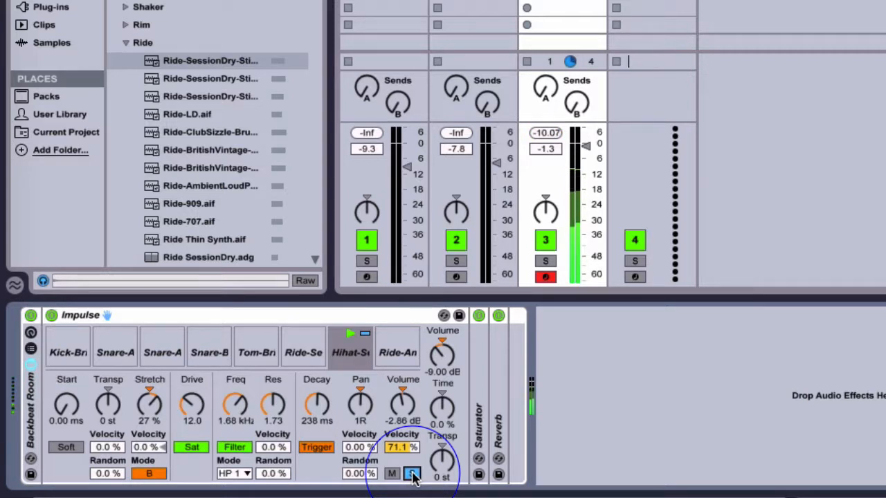
{"action": "left_click", "coordinate": [391, 475]}
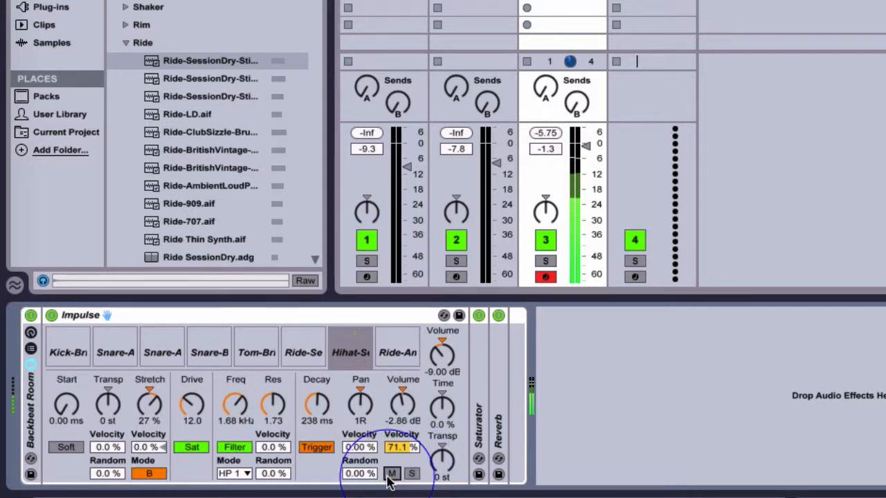
{"action": "left_click", "coordinate": [391, 475]}
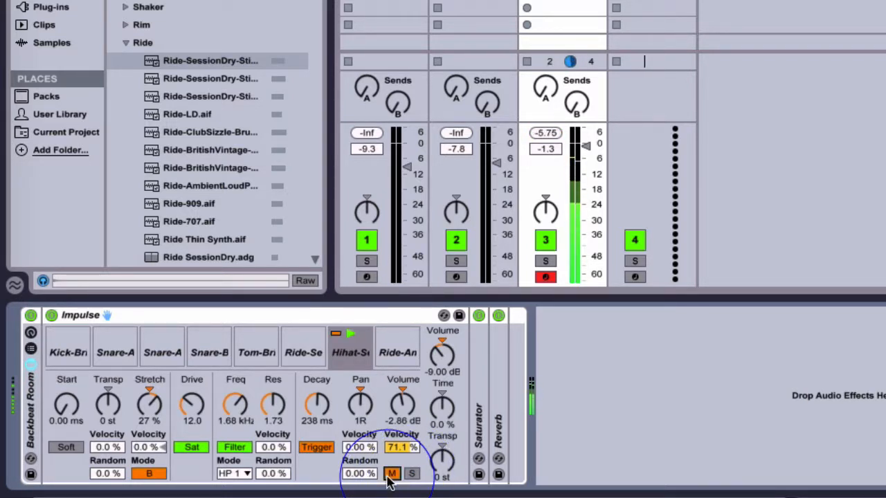
- Turn on Link for the open hi-hat slot so it chokes with the neighbouring closed hi-hat
{"action": "mouse_move", "coordinate": [362, 341]}
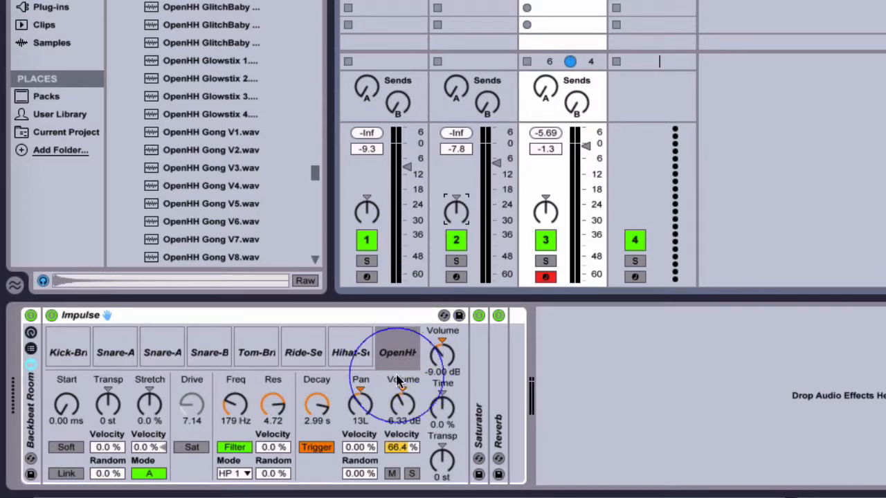
{"action": "mouse_move", "coordinate": [398, 354]}
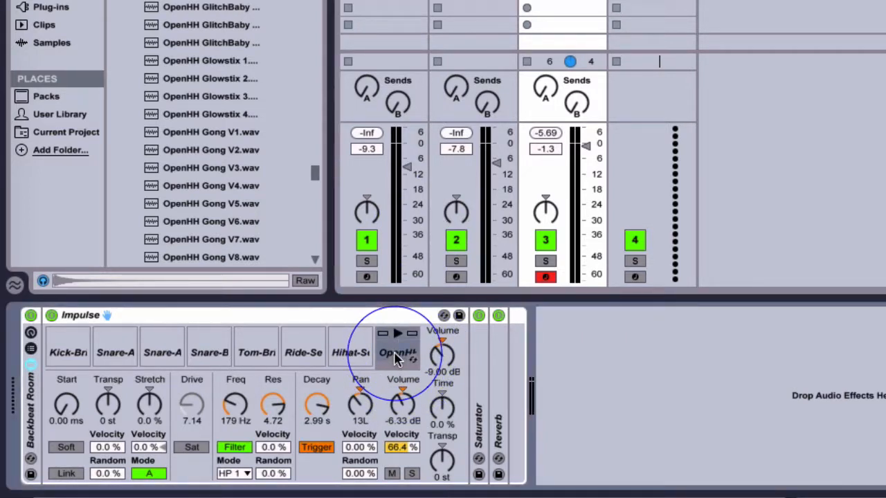
{"action": "left_click", "coordinate": [65, 475]}
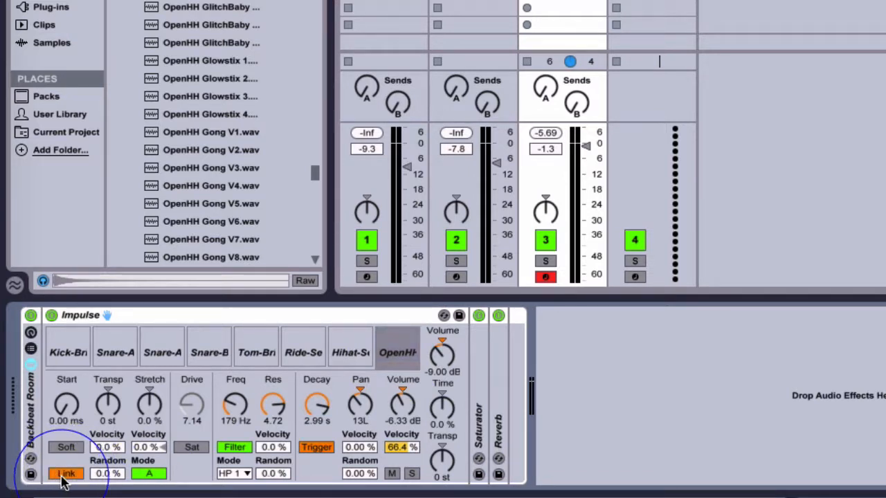
- Audition the closed and open hi-hat slots alternately to hear the linked slots cut each other off
{"action": "left_click", "coordinate": [356, 355]}
{"action": "left_click", "coordinate": [388, 354]}
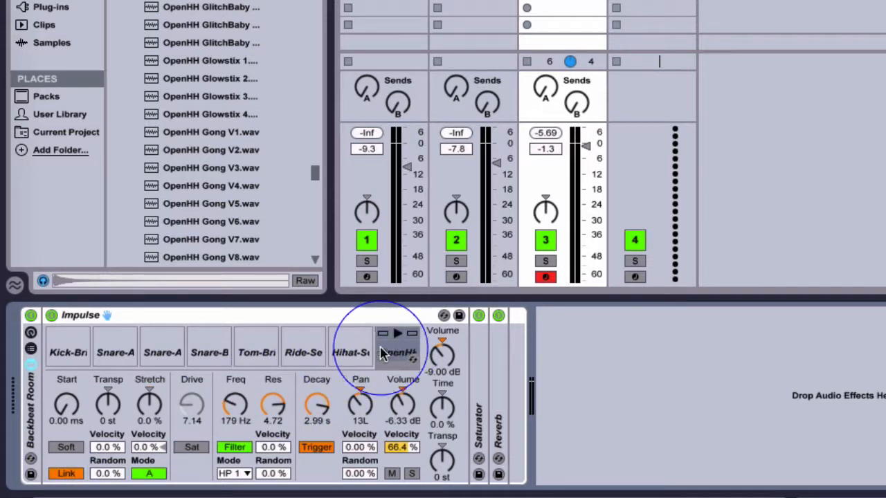
{"action": "left_click", "coordinate": [356, 355]}
{"action": "left_click", "coordinate": [391, 354]}
{"action": "left_click", "coordinate": [357, 354]}
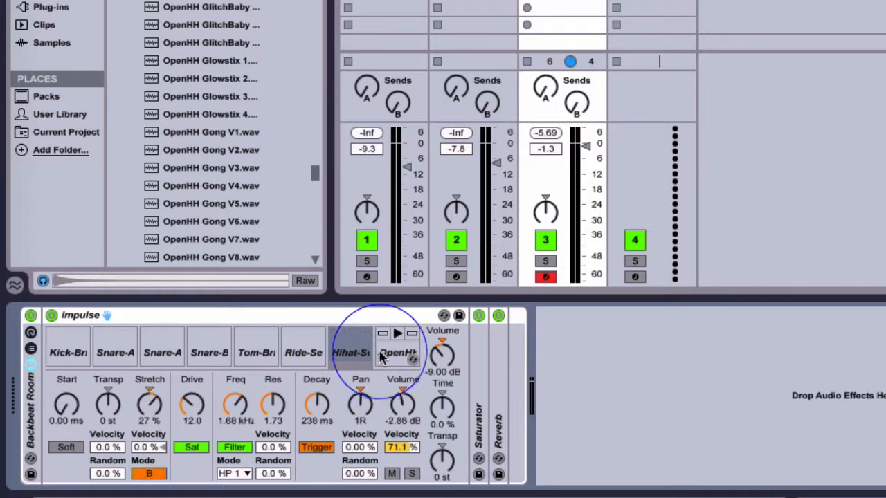
{"action": "left_click", "coordinate": [388, 355]}
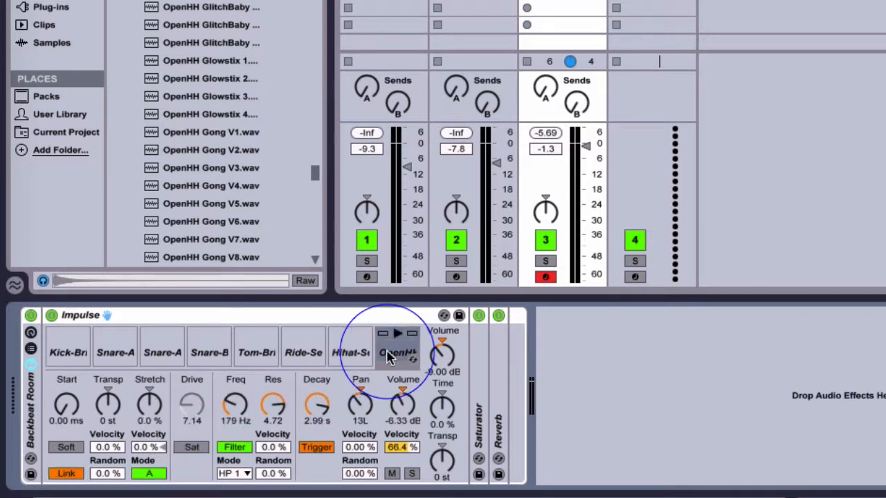
{"action": "left_click", "coordinate": [350, 358]}
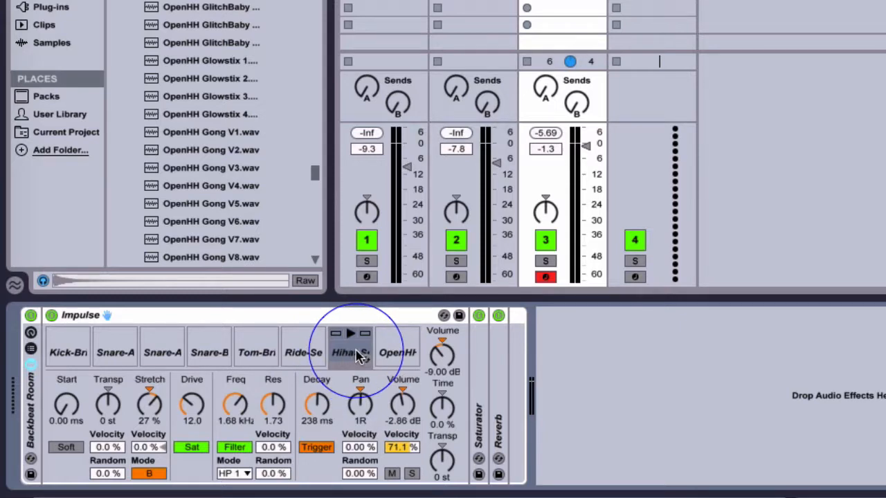
{"action": "left_click", "coordinate": [398, 358]}
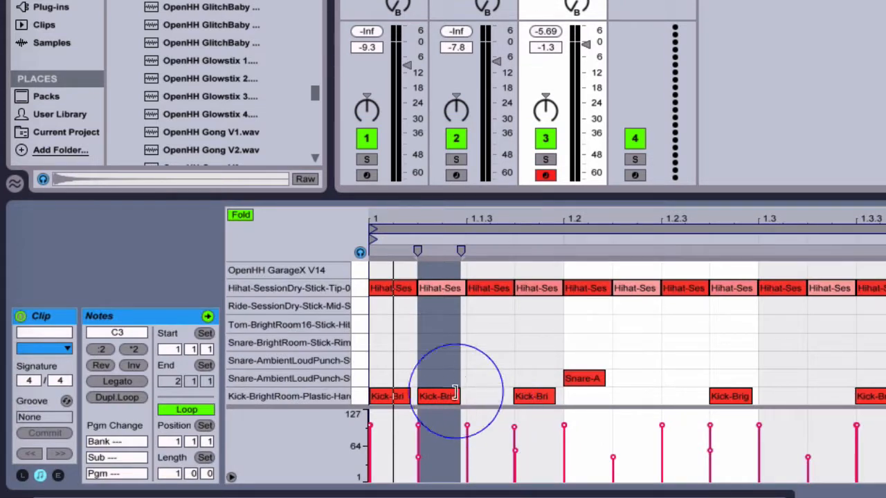
- Move the closed hi-hat note at 1.2.3 up to the OpenHH GarageX V14 row and re-enter the closed hi-hat note right after it
{"action": "left_click", "coordinate": [436, 360]}
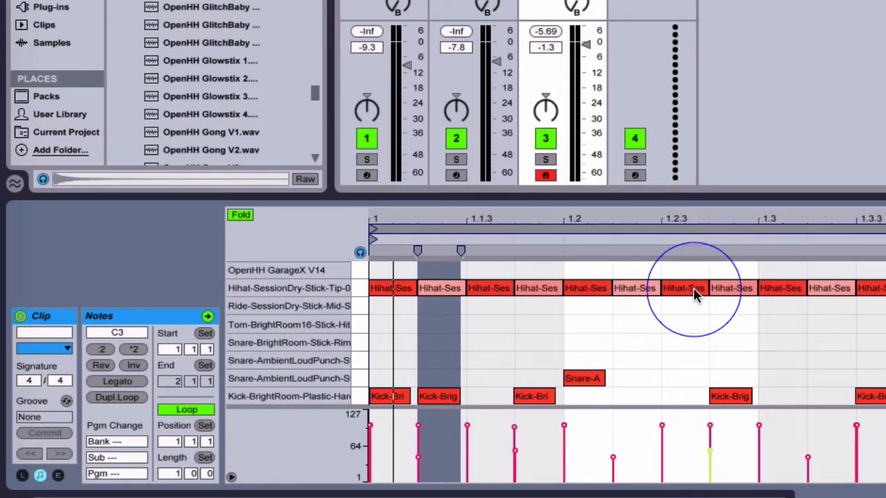
{"action": "left_click_drag", "start_coordinate": [693, 290], "coordinate": [692, 269]}
{"action": "double_click", "coordinate": [723, 289]}
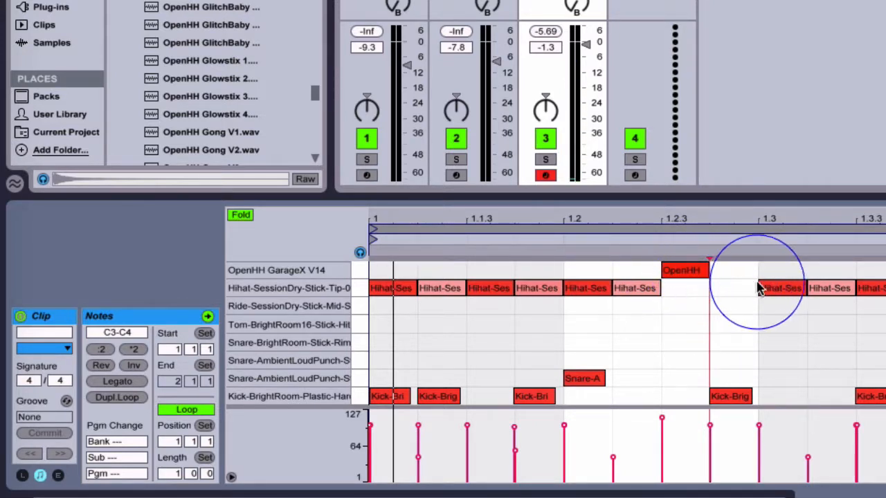
{"action": "double_click", "coordinate": [724, 295]}
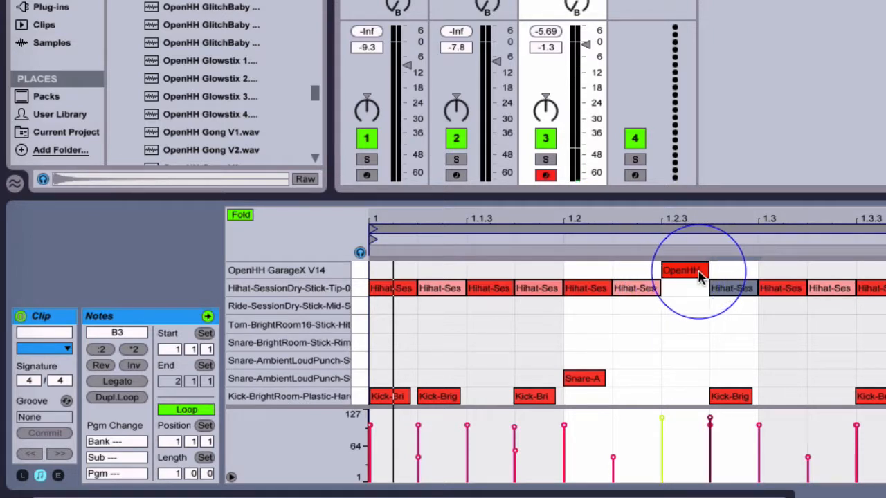
- Audition the open hi-hat note at 1.2.3 and the closed hi-hat note after it in alternation
{"action": "left_click", "coordinate": [668, 273]}
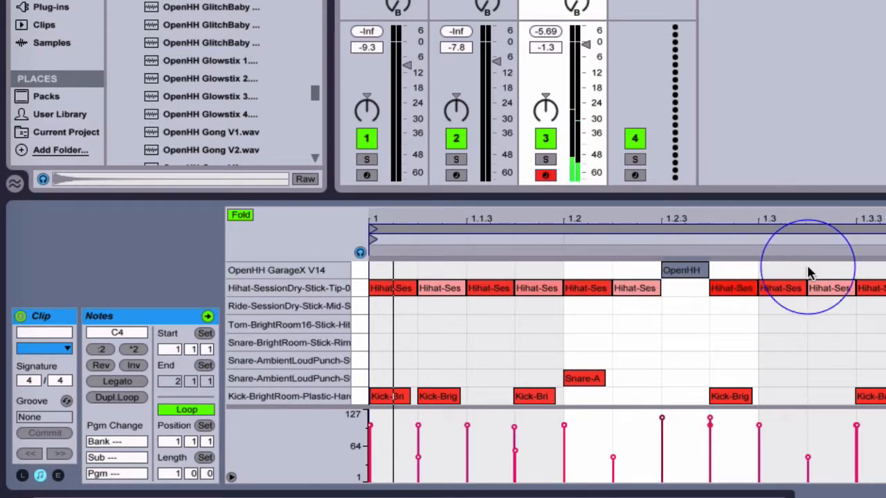
{"action": "left_click", "coordinate": [728, 289]}
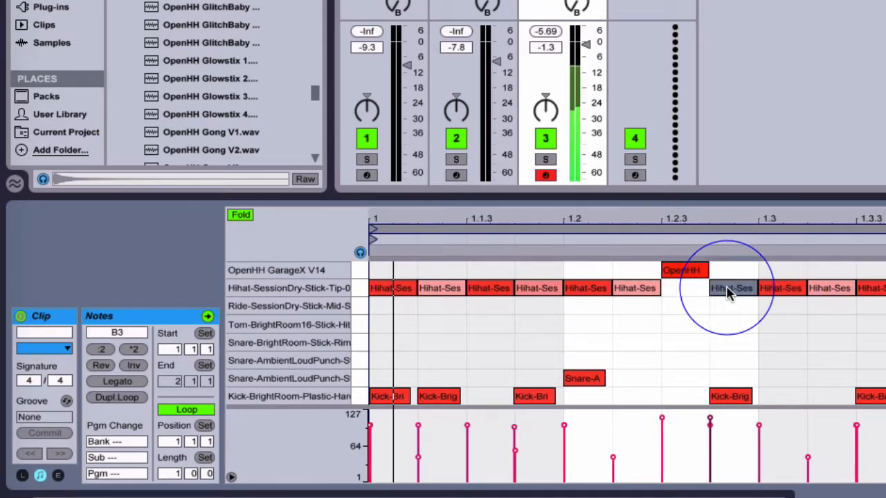
{"action": "mouse_move", "coordinate": [729, 294]}
{"action": "left_mouse_down"}
{"action": "mouse_move", "coordinate": [704, 294]}
{"action": "mouse_move", "coordinate": [727, 294]}
{"action": "left_mouse_up"}
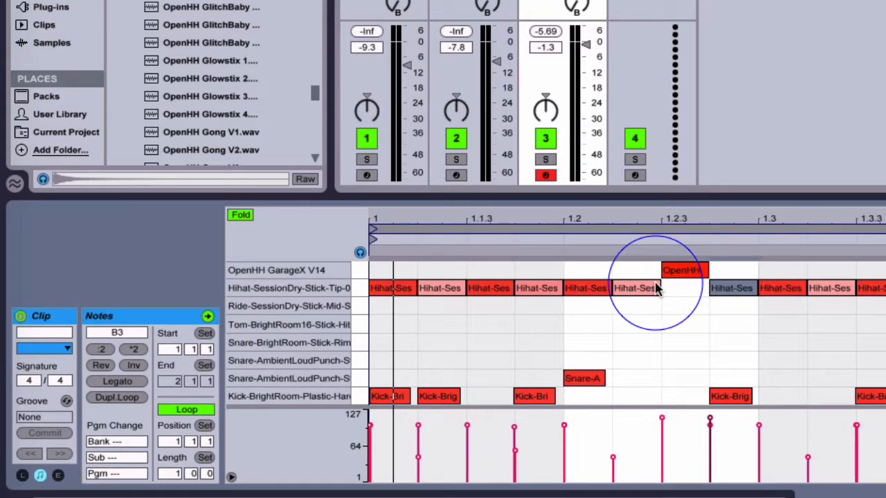
{"action": "left_click", "coordinate": [682, 270]}
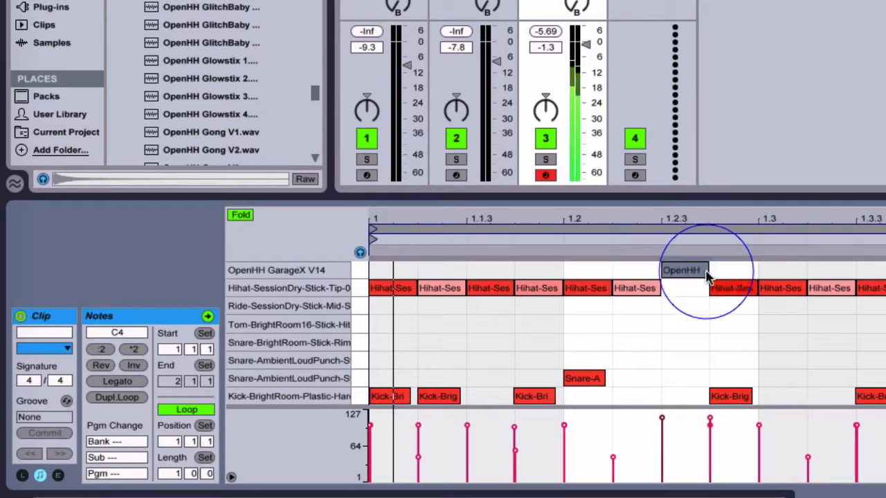
{"action": "left_click", "coordinate": [727, 289]}
{"action": "left_click", "coordinate": [701, 275]}
{"action": "left_click", "coordinate": [728, 288]}
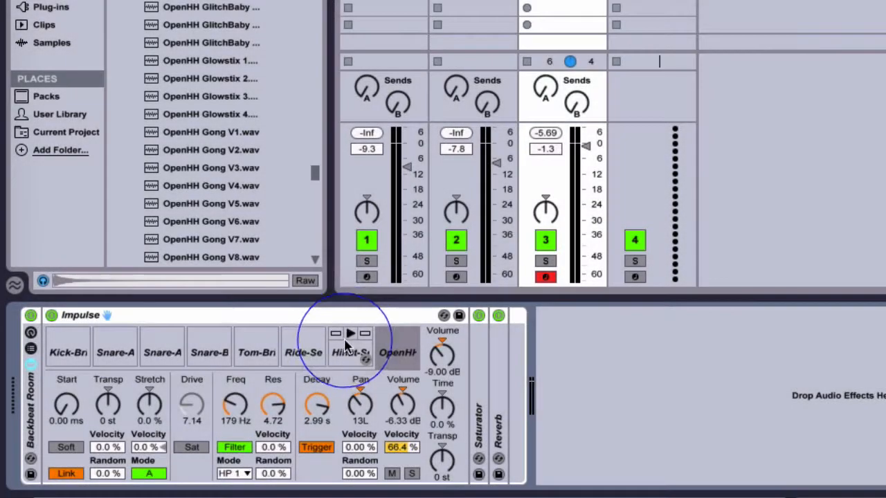
- Check the closed hi-hat slot's settings in Impulse and switch off Link on the open hi-hat slot
{"action": "left_click", "coordinate": [348, 346]}
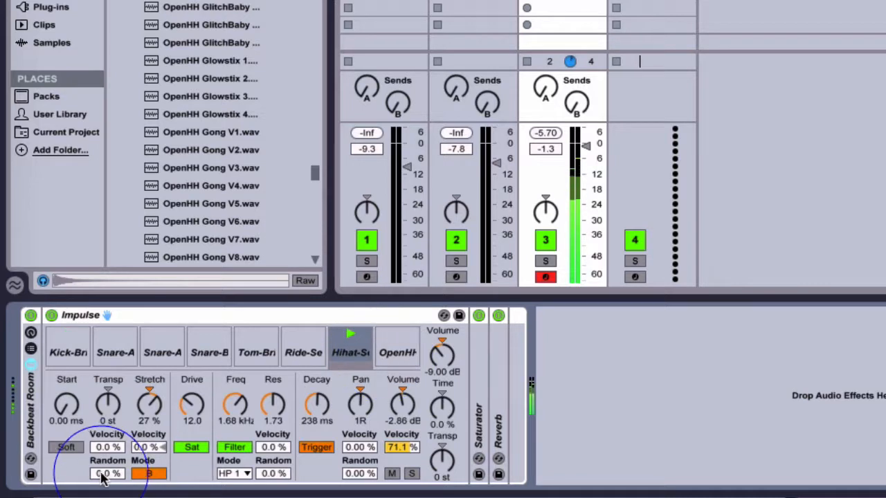
{"action": "left_click", "coordinate": [387, 346]}
{"action": "left_click", "coordinate": [75, 474]}
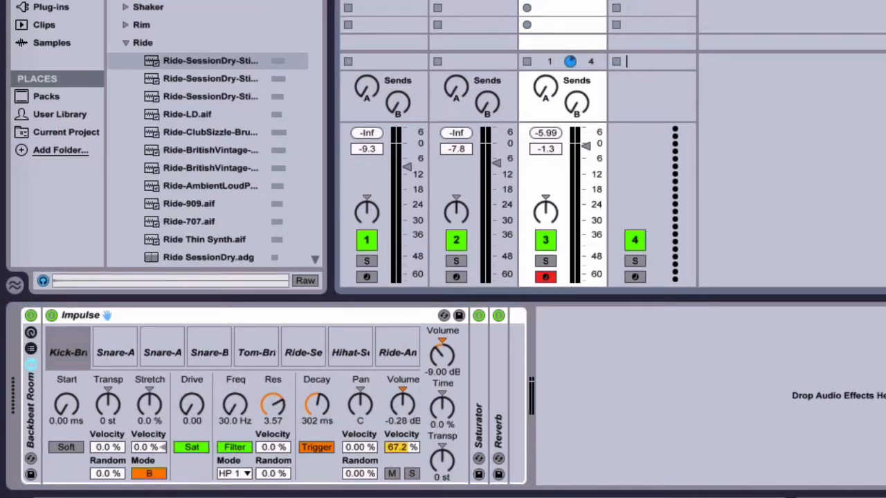
- View the Clicky instrument on track 2, return to track 3's Impulse, and list the available instruments in the browser
{"action": "left_click", "coordinate": [474, 3]}
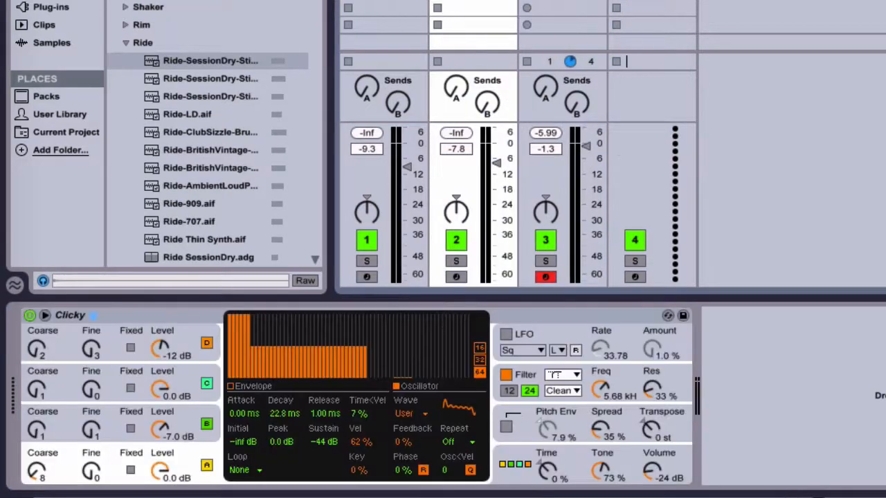
{"action": "left_click", "coordinate": [563, 3]}
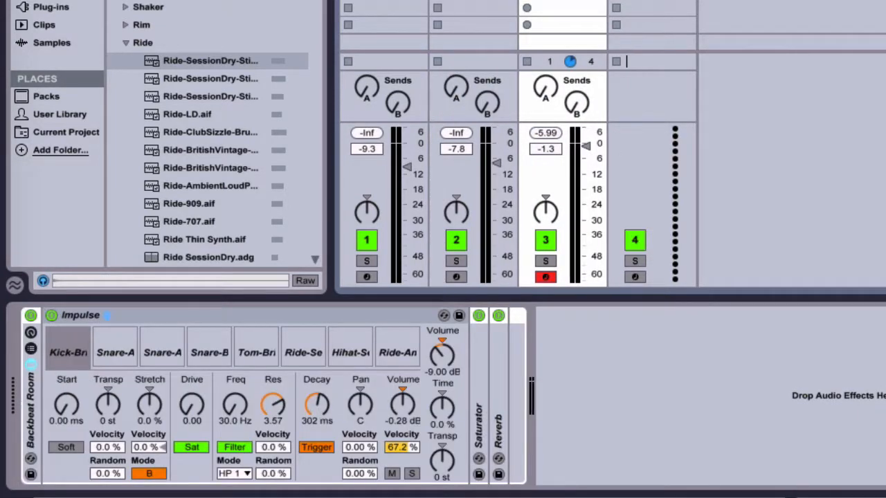
{"action": "left_click", "coordinate": [54, 1]}
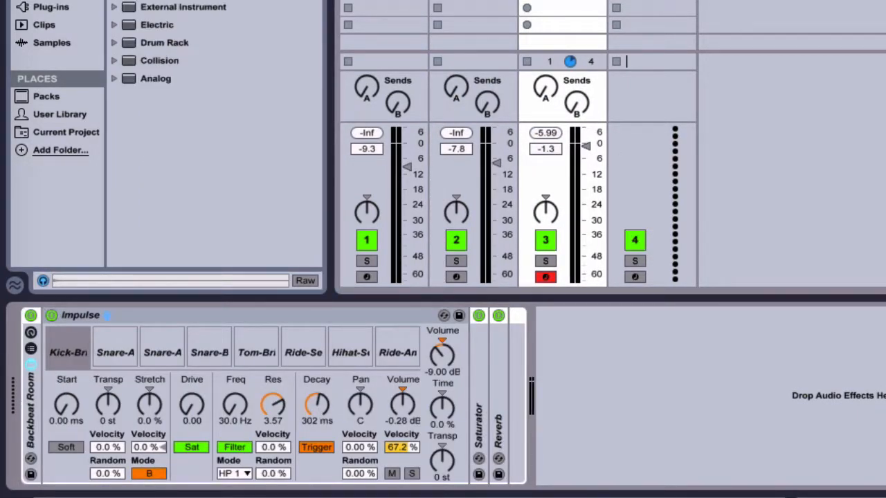
{"action": "left_click", "coordinate": [54, 2]}
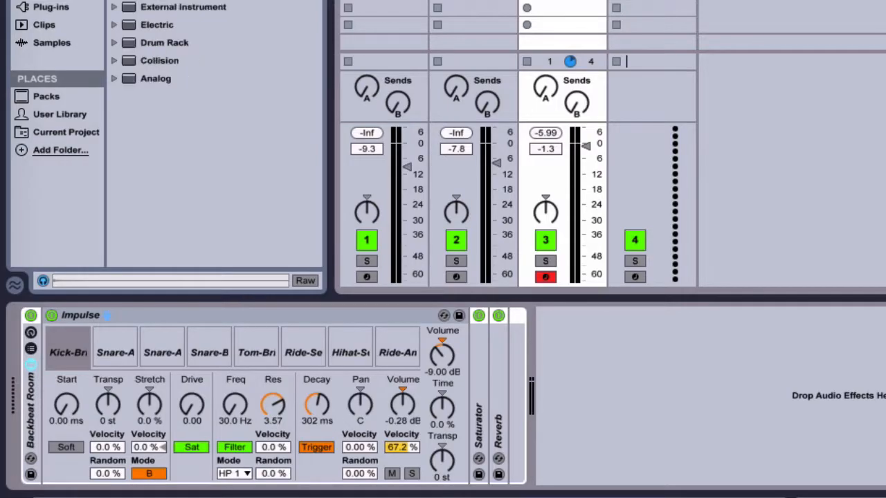